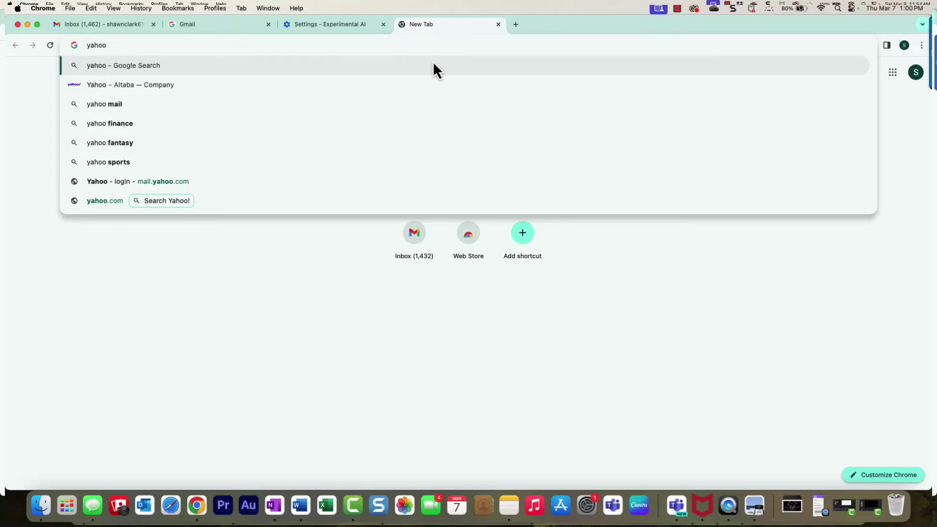
Load yahoo.com and sign in with the account username and password
{"action": "type", "text": ".com"}
{"action": "key", "text": "Return"}
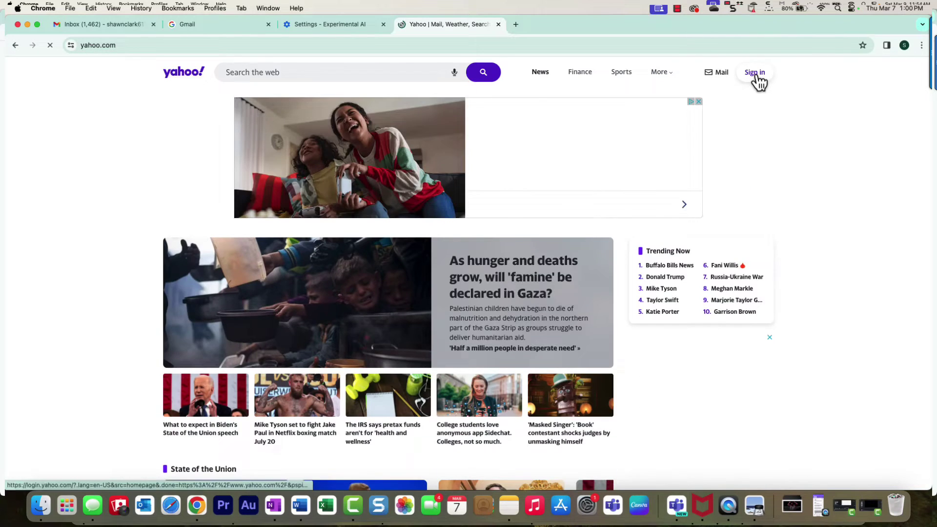
{"action": "left_click", "coordinate": [757, 73]}
{"action": "left_click", "coordinate": [565, 221]}
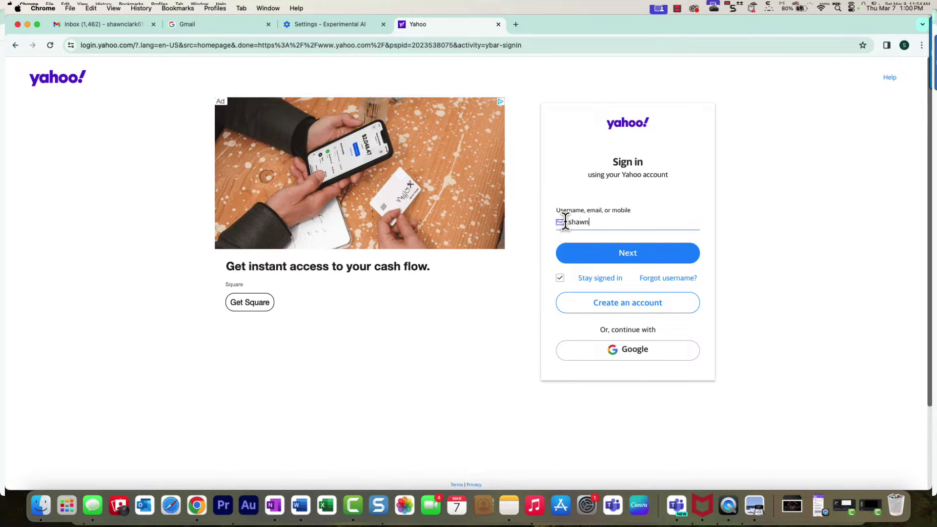
{"action": "left_click", "coordinate": [608, 249]}
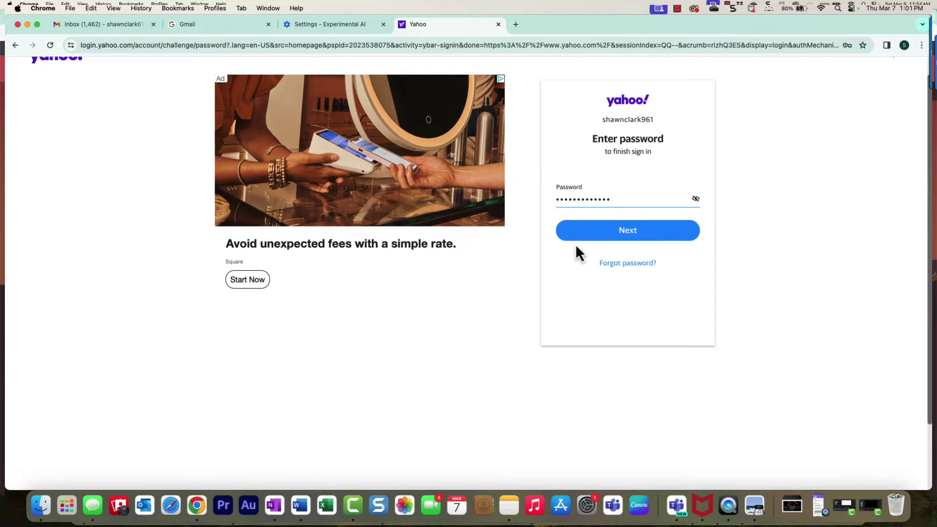
{"action": "left_click", "coordinate": [625, 254]}
Open the Yahoo Mail inbox from the envelope icon
{"action": "mouse_move", "coordinate": [768, 76]}
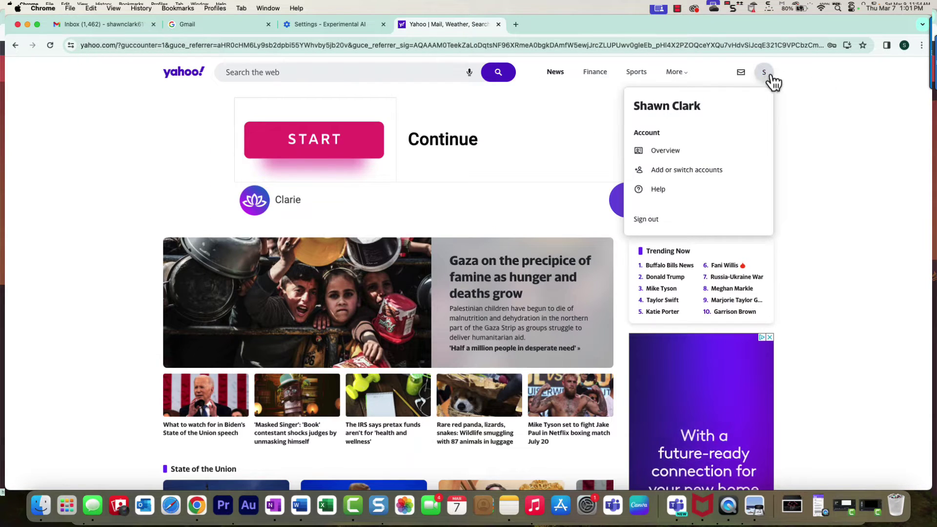
{"action": "left_click", "coordinate": [742, 75]}
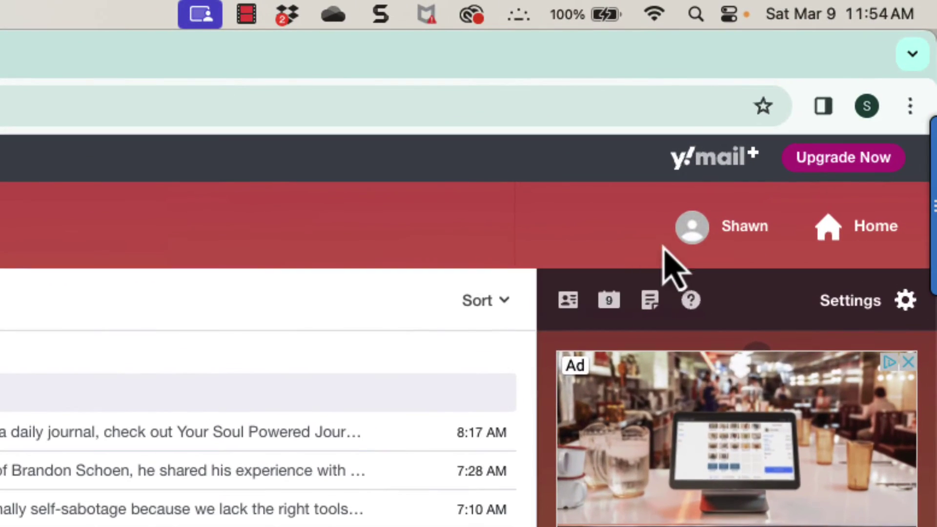
{"action": "mouse_move", "coordinate": [757, 88]}
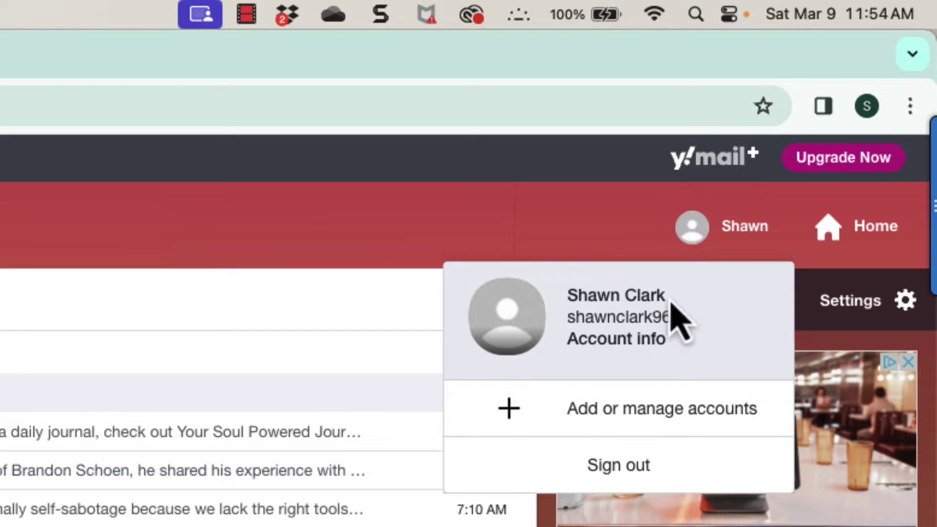
Open Account info and pass the identity re-check with the username and password
{"action": "left_click", "coordinate": [640, 342]}
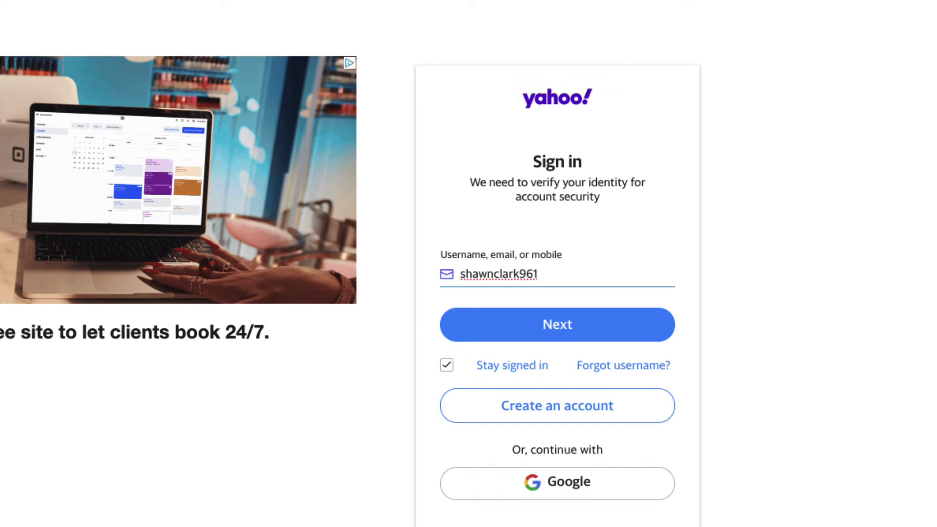
{"action": "left_click", "coordinate": [594, 333]}
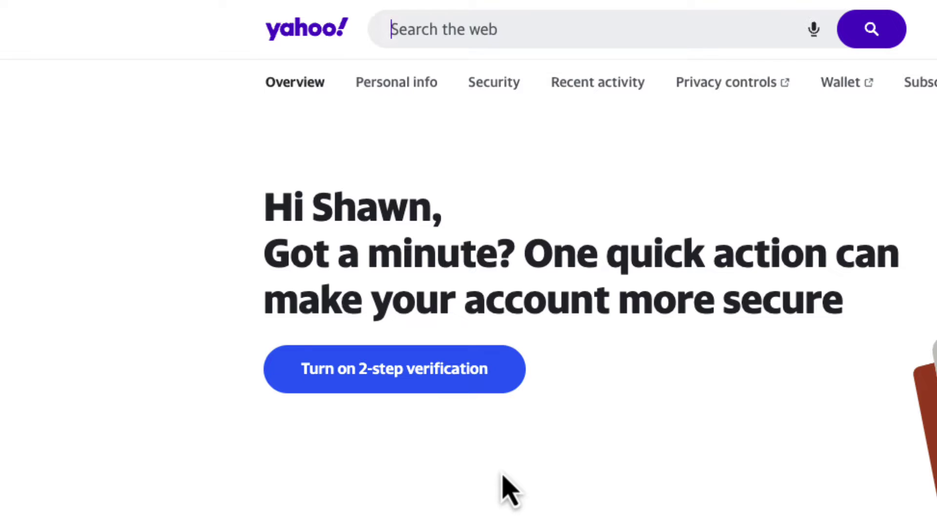
Start turning on 2-step verification from the account overview page
{"action": "left_click", "coordinate": [434, 383]}
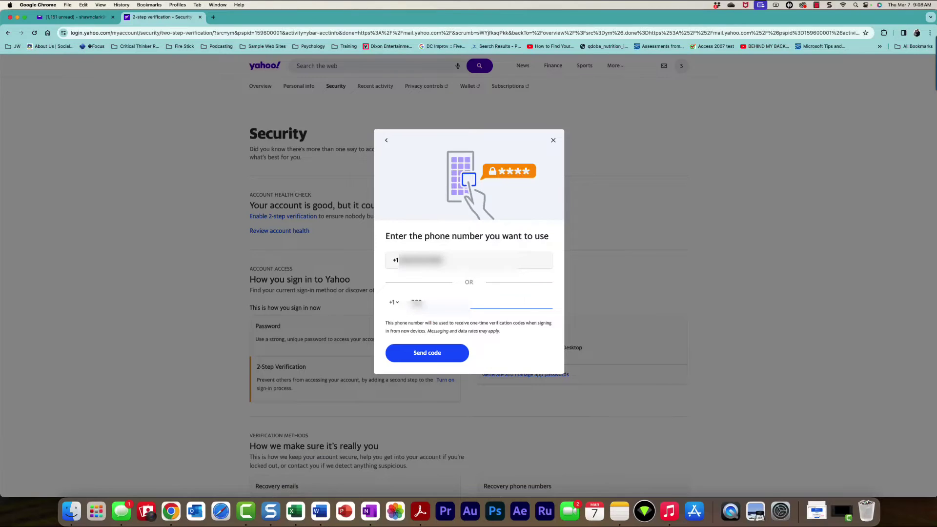
{"action": "left_click", "coordinate": [427, 351]}
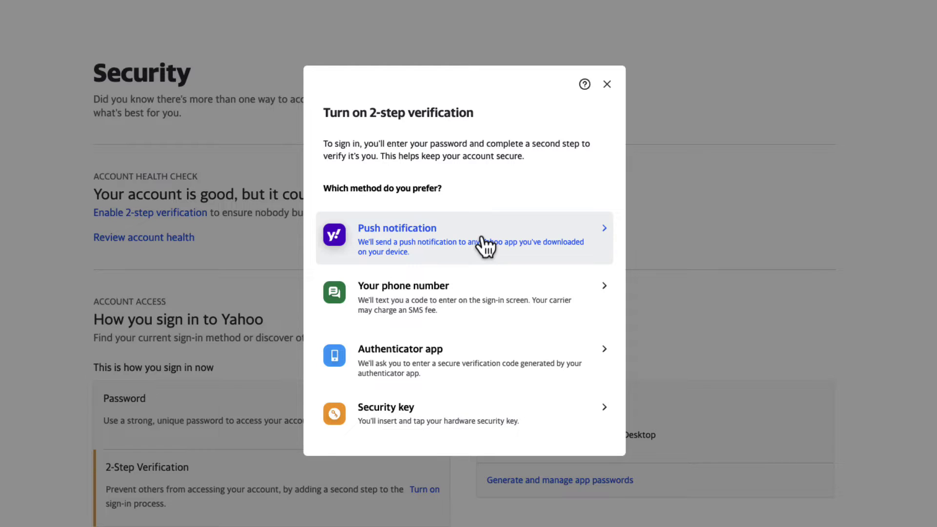
Choose text-message codes and send one to the saved phone number
{"action": "left_click", "coordinate": [449, 306]}
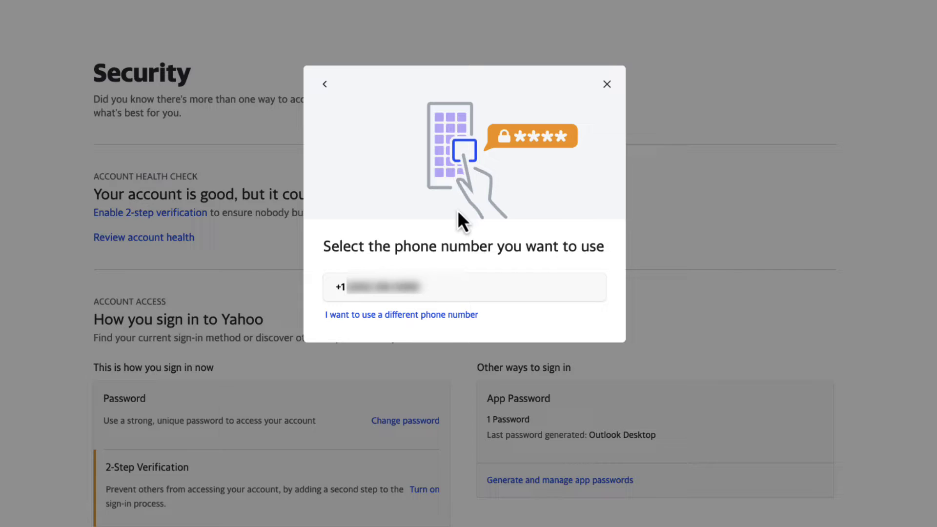
{"action": "left_click", "coordinate": [420, 291]}
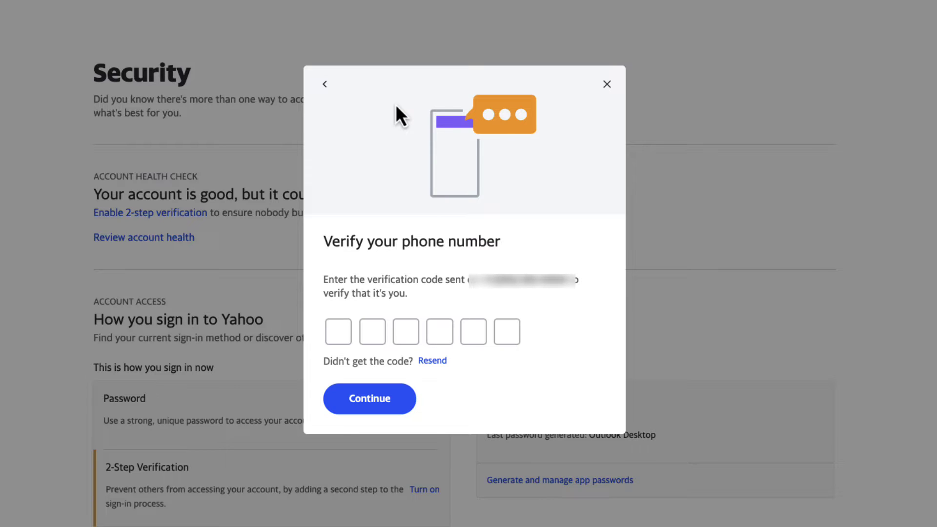
Enter the six-digit texted verification code and confirm it to finish enabling 2-step verification
{"action": "left_click", "coordinate": [339, 332]}
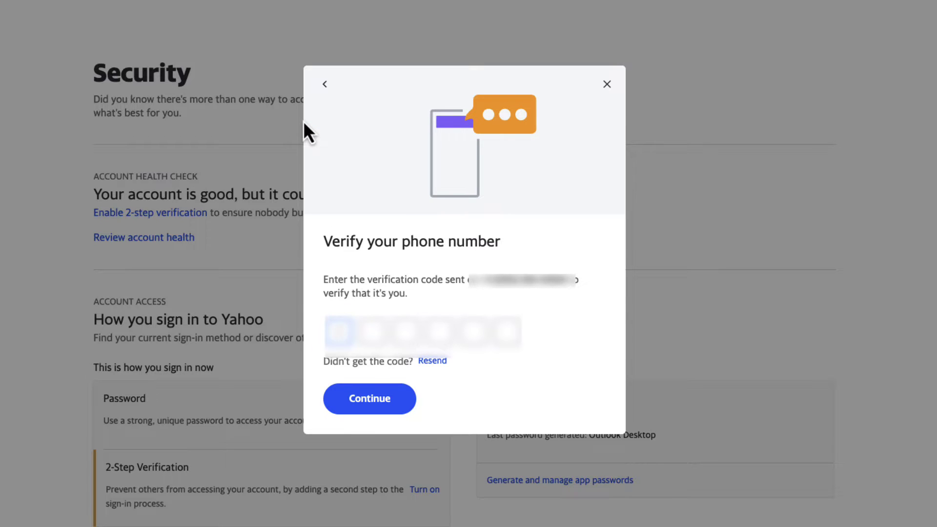
{"action": "type", "text": "123"}
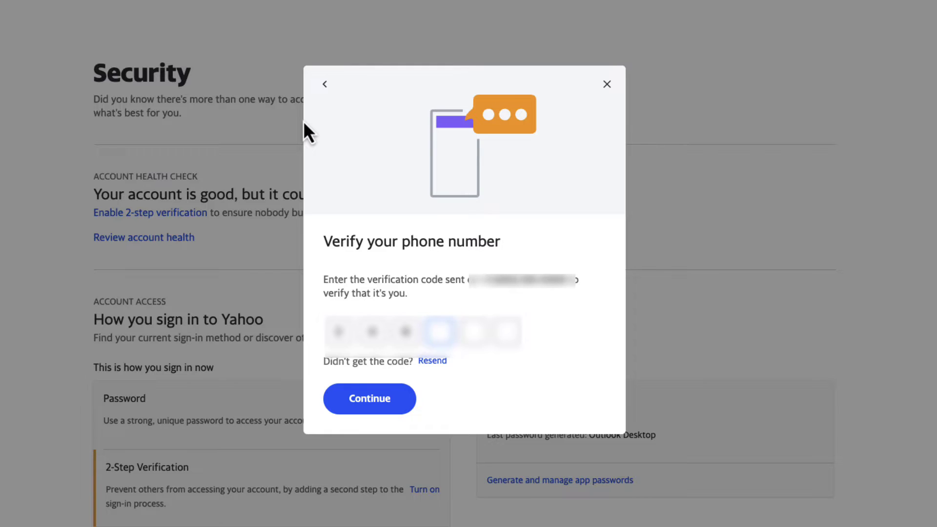
{"action": "type", "text": "45"}
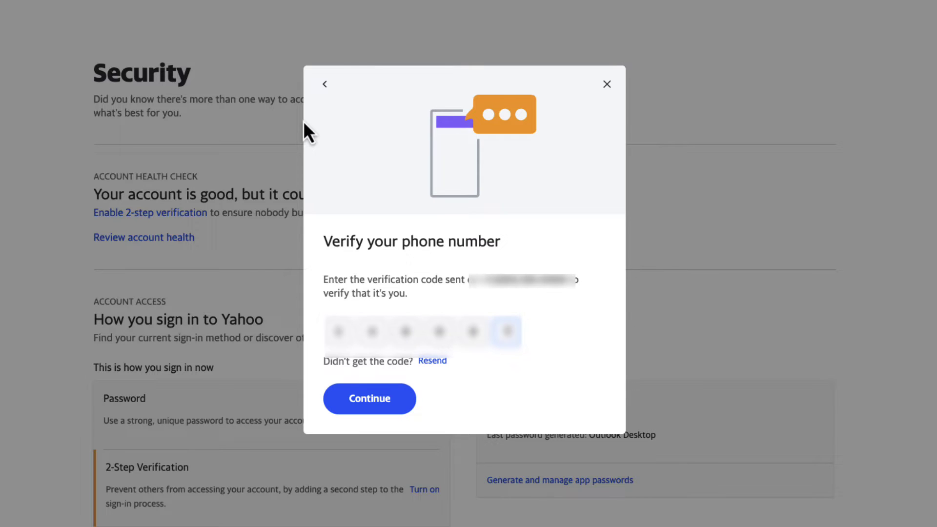
{"action": "type", "text": "6"}
{"action": "left_click", "coordinate": [379, 411]}
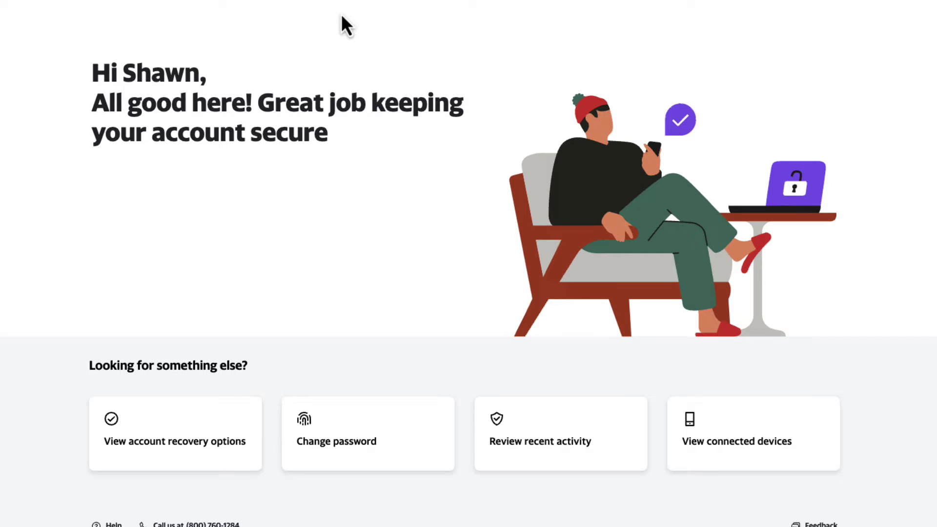
View the account recovery settings, showing 2-Step Verification ON in the sign-in section
{"action": "left_click", "coordinate": [200, 442]}
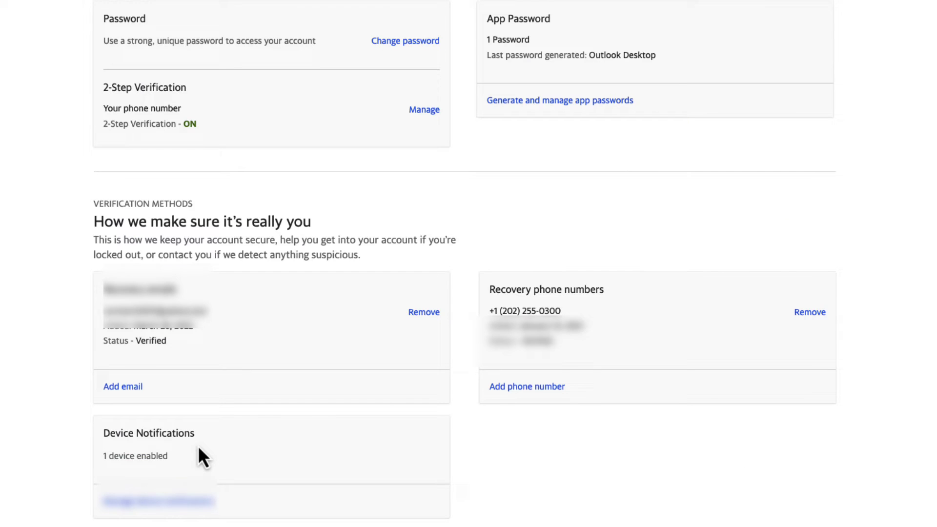
{"action": "scroll", "coordinate": [327, 294], "scroll_direction": "up", "scroll_amount": 4}
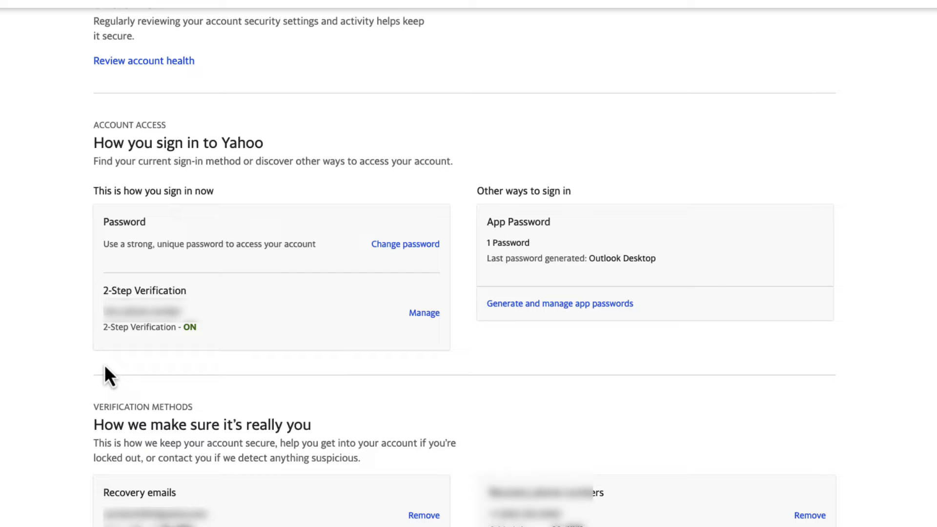
Switch the 2-step verification method to Yahoo app push notifications and confirm the account info
{"action": "left_click", "coordinate": [425, 313]}
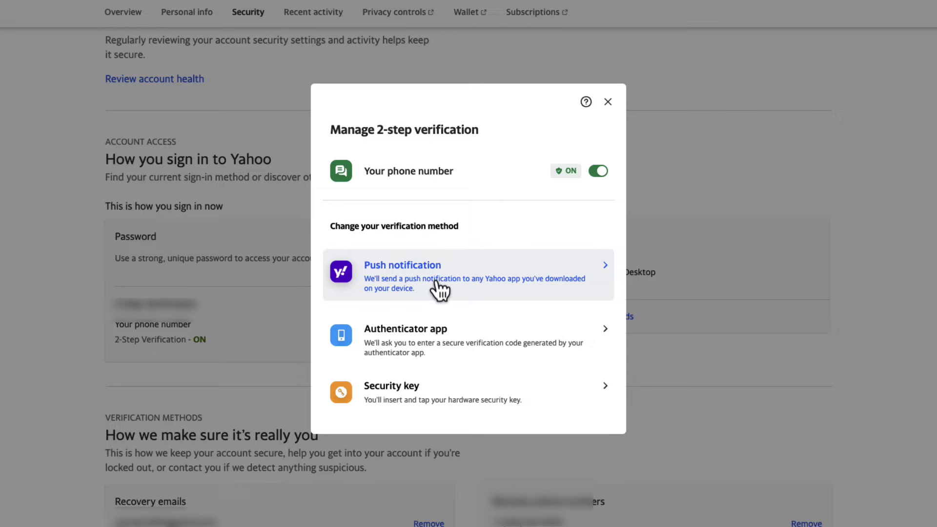
{"action": "left_click", "coordinate": [436, 282]}
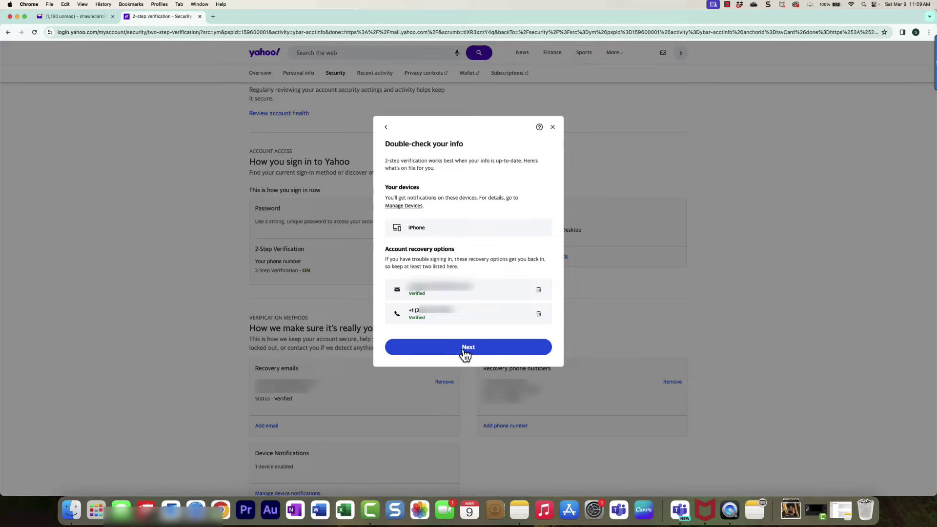
{"action": "left_click", "coordinate": [464, 349]}
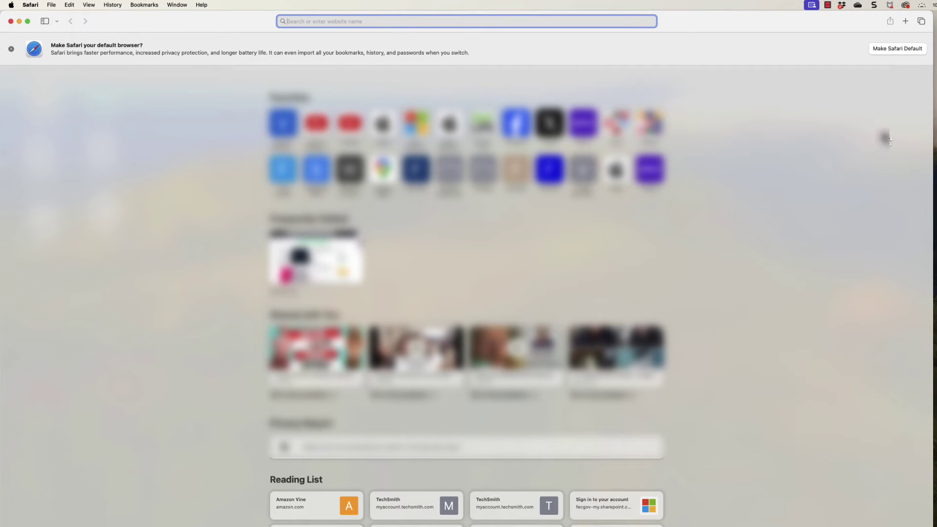
Widen the Safari window and load yahoo.com
{"action": "left_click_drag", "start_coordinate": [932, 142], "coordinate": [936, 141]}
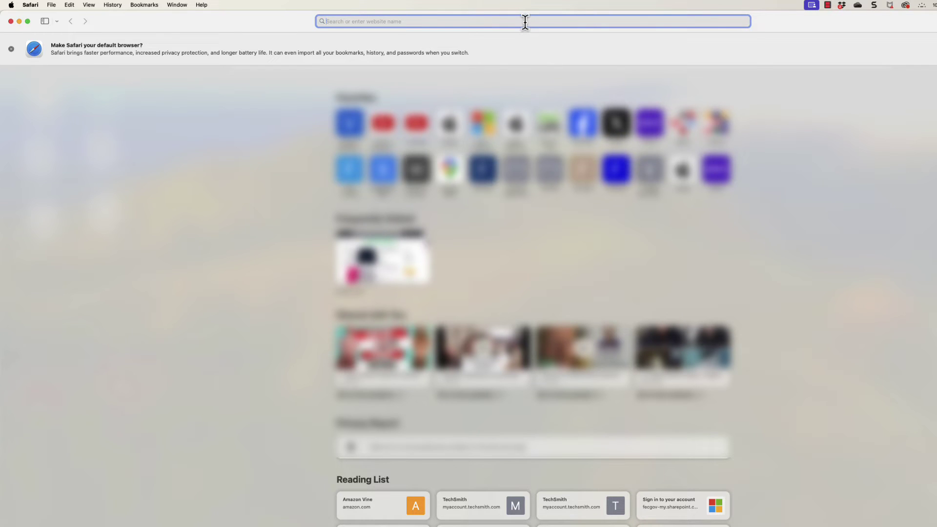
{"action": "type", "text": "yahoo.com"}
{"action": "key", "text": "Return"}
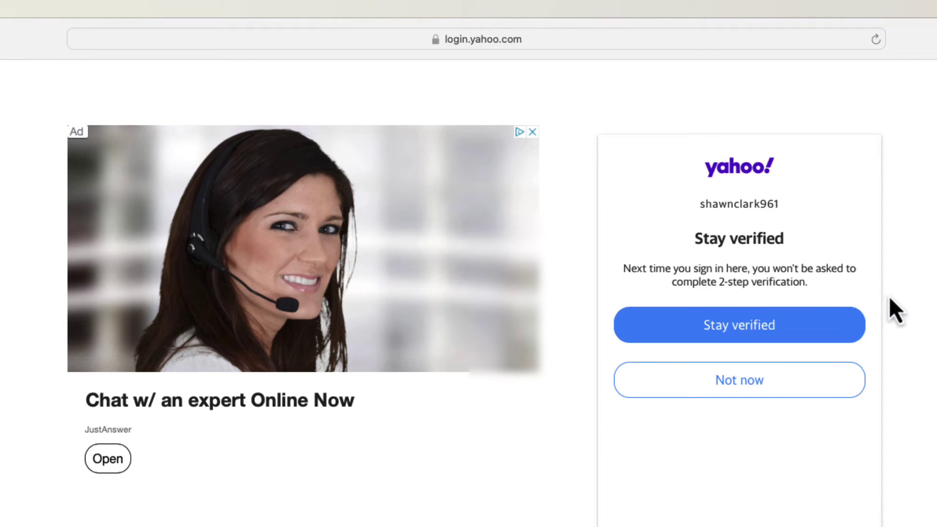
Decline staying verified on this browser with Not now
{"action": "left_click", "coordinate": [751, 387]}
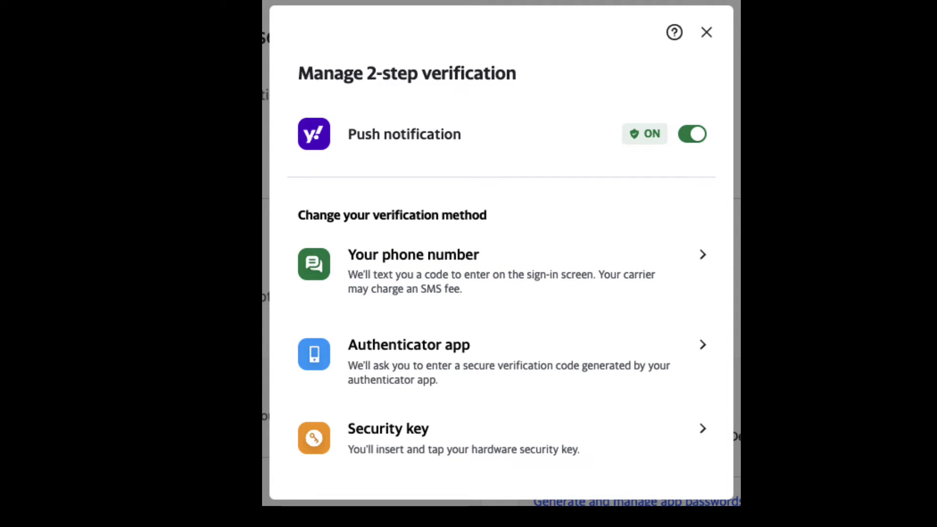
Choose the authenticator app method and continue to its QR code setup
{"action": "left_click", "coordinate": [459, 376]}
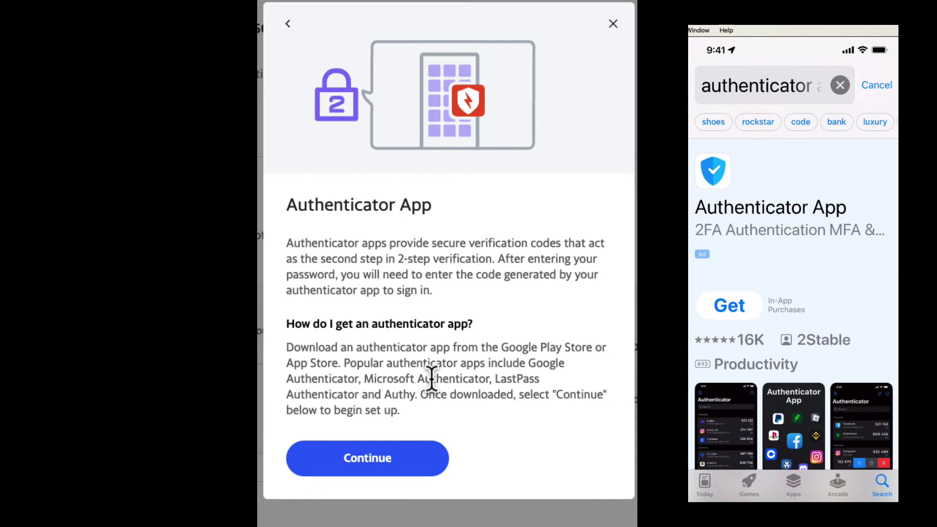
{"action": "left_click", "coordinate": [376, 469]}
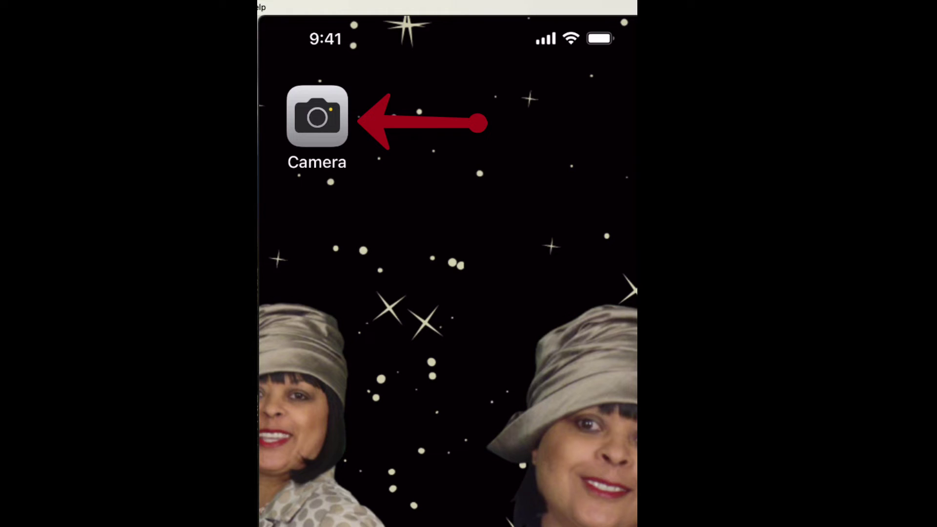
Scan the Yahoo setup QR code with iPhone Camera and add it as a verification code
{"action": "left_click", "coordinate": [317, 116]}
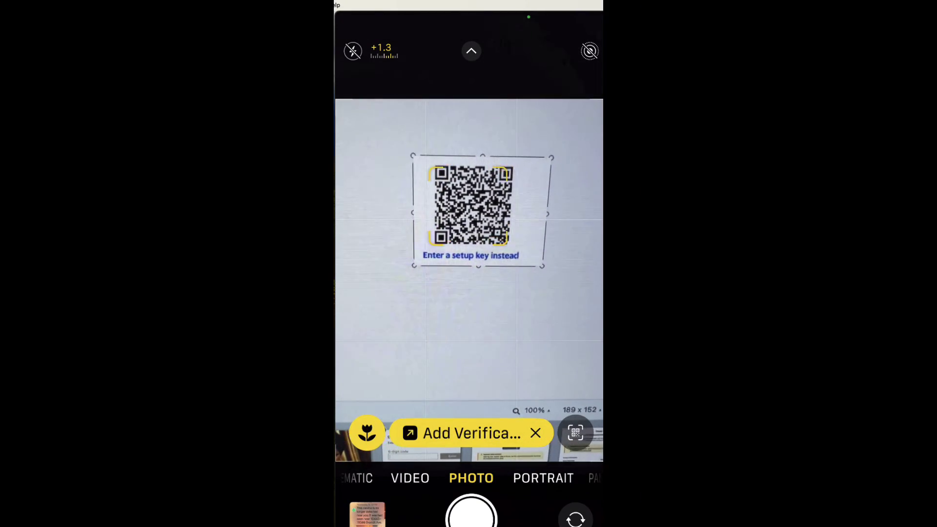
{"action": "left_click", "coordinate": [464, 434]}
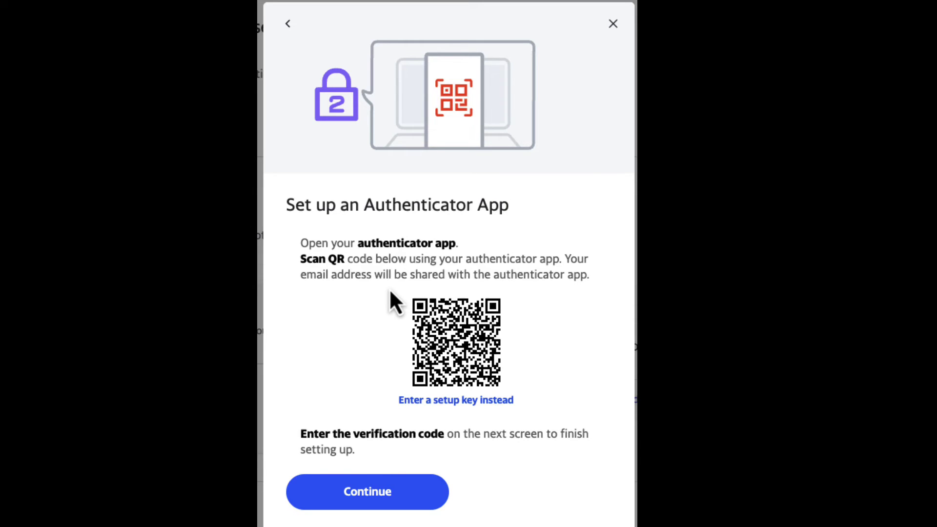
Continue to the confirmation step and enter the authenticator app's six-digit code
{"action": "left_click", "coordinate": [398, 494]}
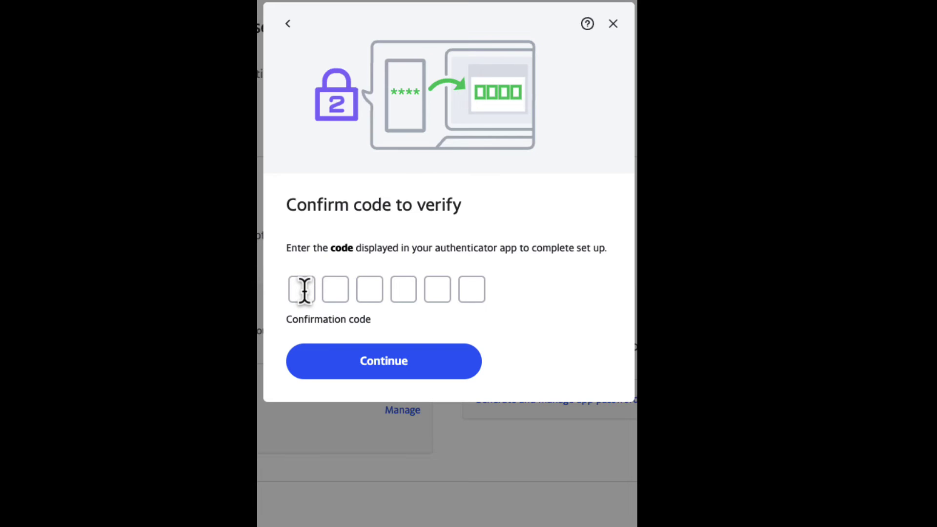
{"action": "left_click", "coordinate": [303, 289]}
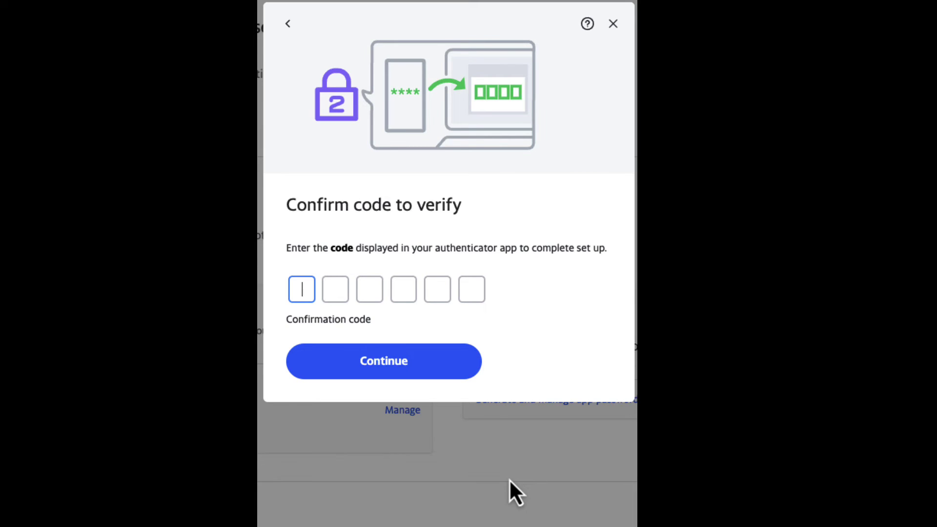
{"action": "type", "text": "7"}
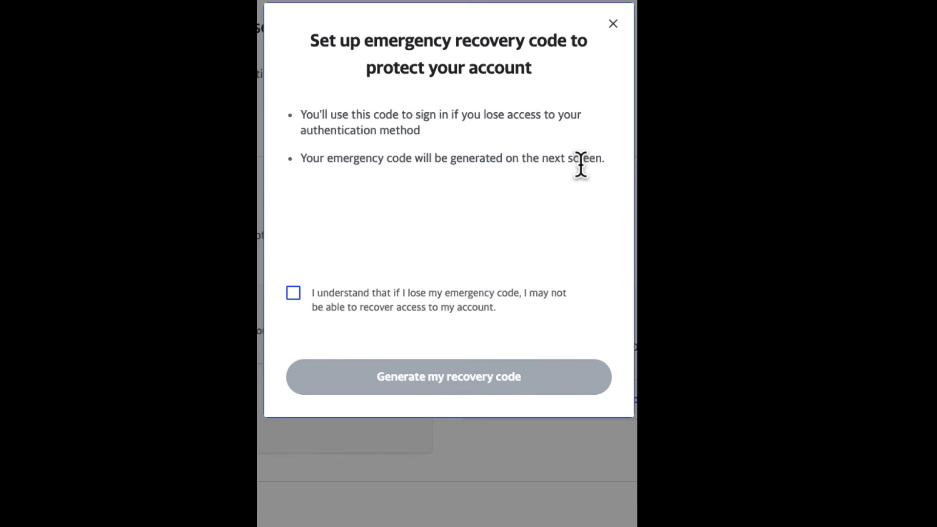
Acknowledge the I understand risk notice and generate the emergency recovery code
{"action": "left_click", "coordinate": [293, 295]}
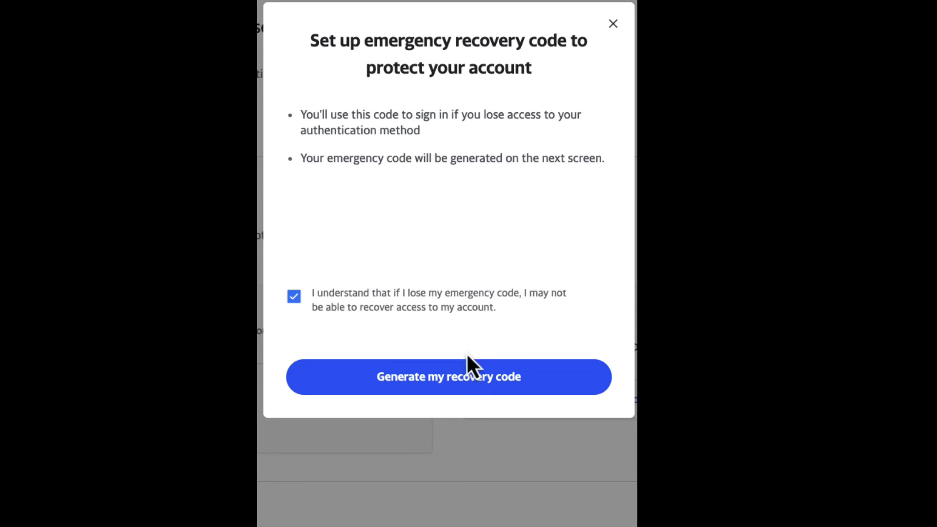
{"action": "left_click", "coordinate": [467, 380]}
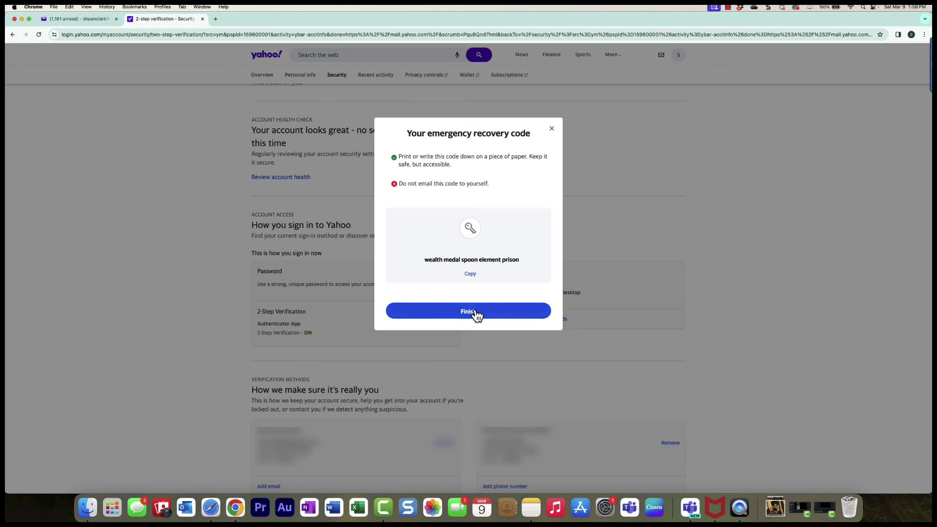
Finish the recovery code dialog and open the Manage settings for 2-Step Verification
{"action": "left_click", "coordinate": [476, 313]}
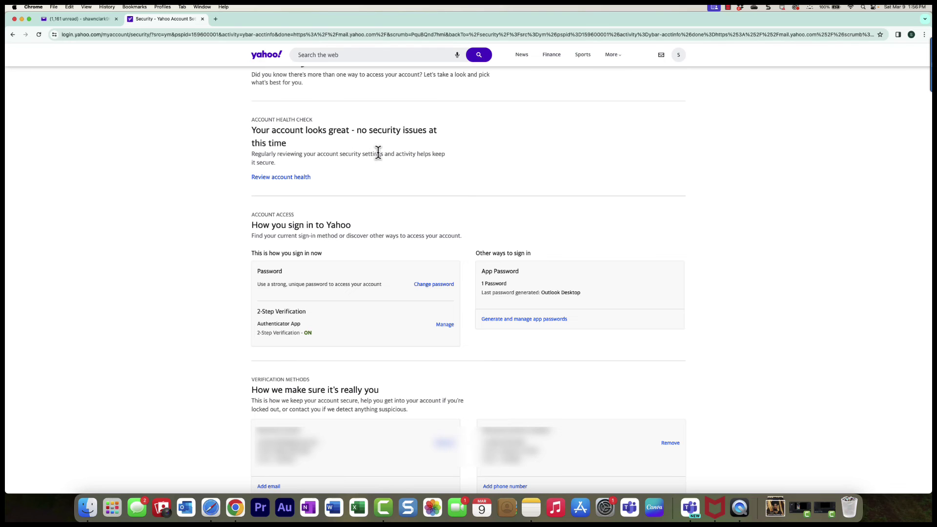
{"action": "left_click", "coordinate": [445, 326]}
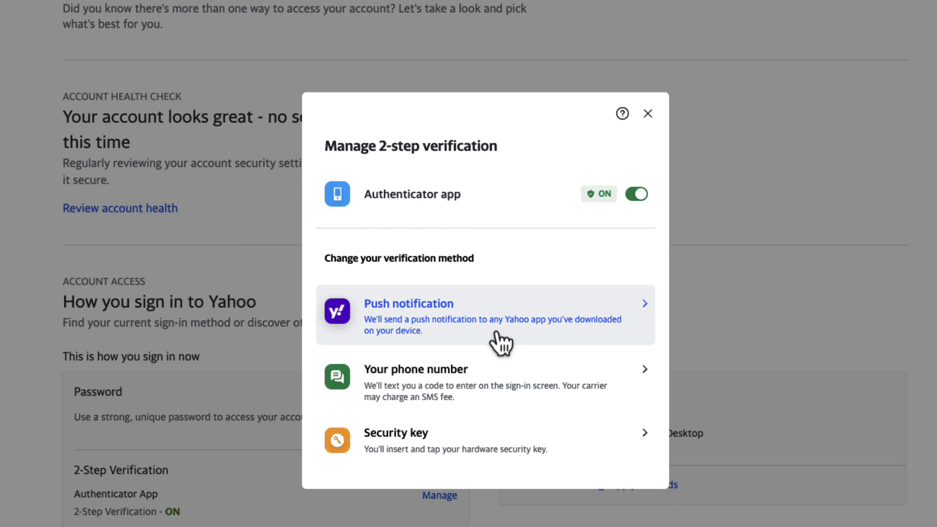
Close the Manage 2-step verification dialog
{"action": "left_click", "coordinate": [649, 114]}
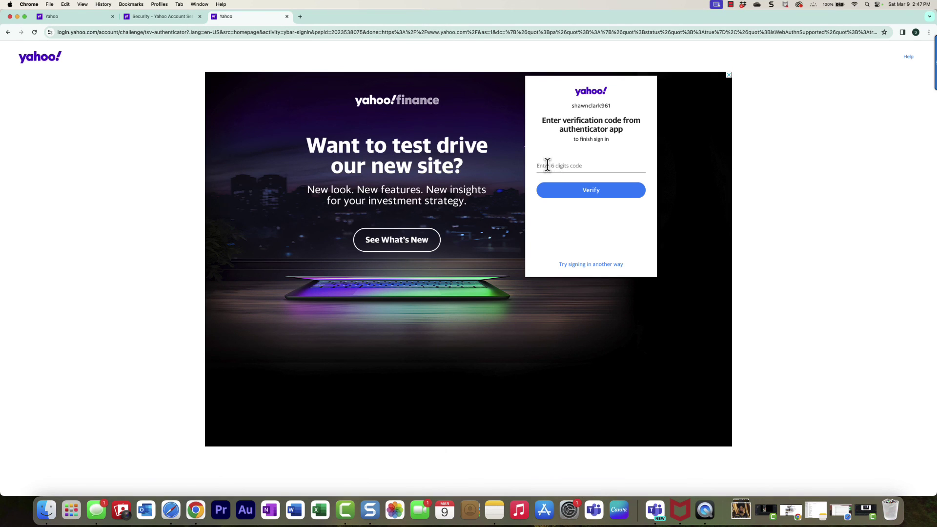
Enter the authenticator app's six-digit code at the sign-in prompt and verify it
{"action": "left_click", "coordinate": [548, 166]}
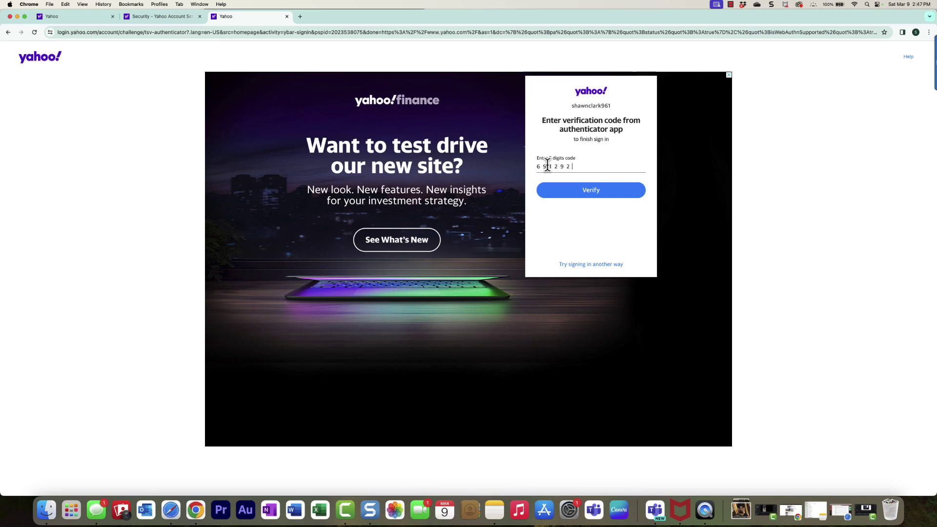
{"action": "left_click", "coordinate": [596, 191]}
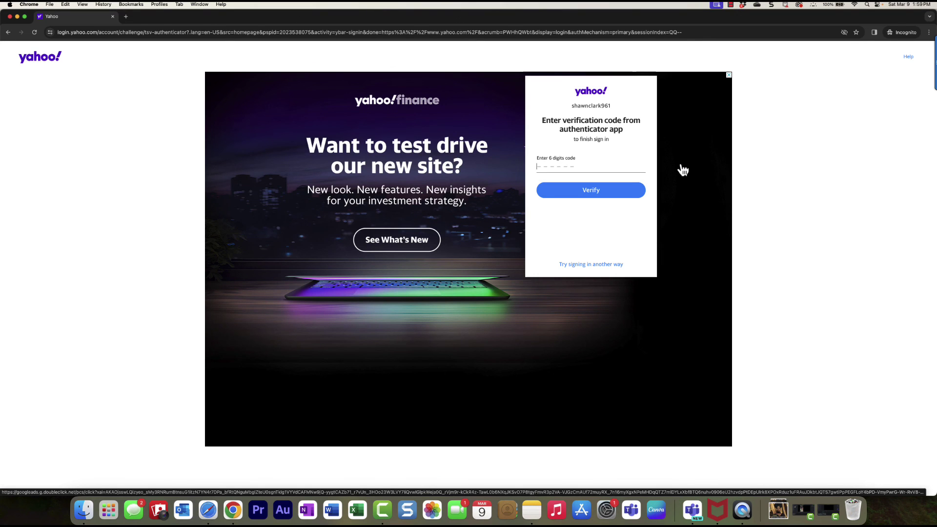